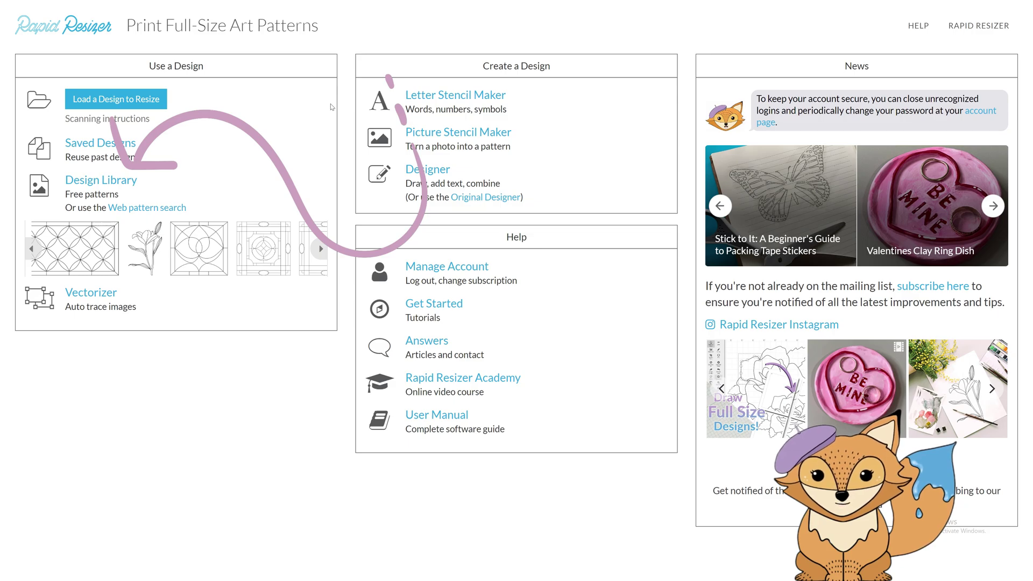
# Open the Design Library pattern search from the start page.
pyautogui.click(135, 183)
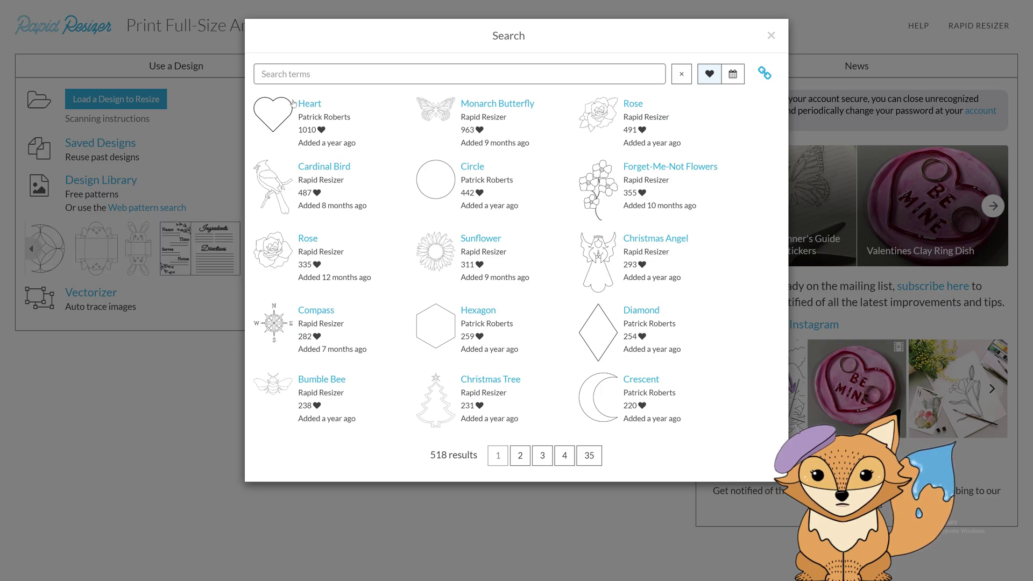
# Search the library for 'bird', browse result pages 2, 3 and 1, then sort by date added.
pyautogui.click(306, 76)
pyautogui.write('bir')
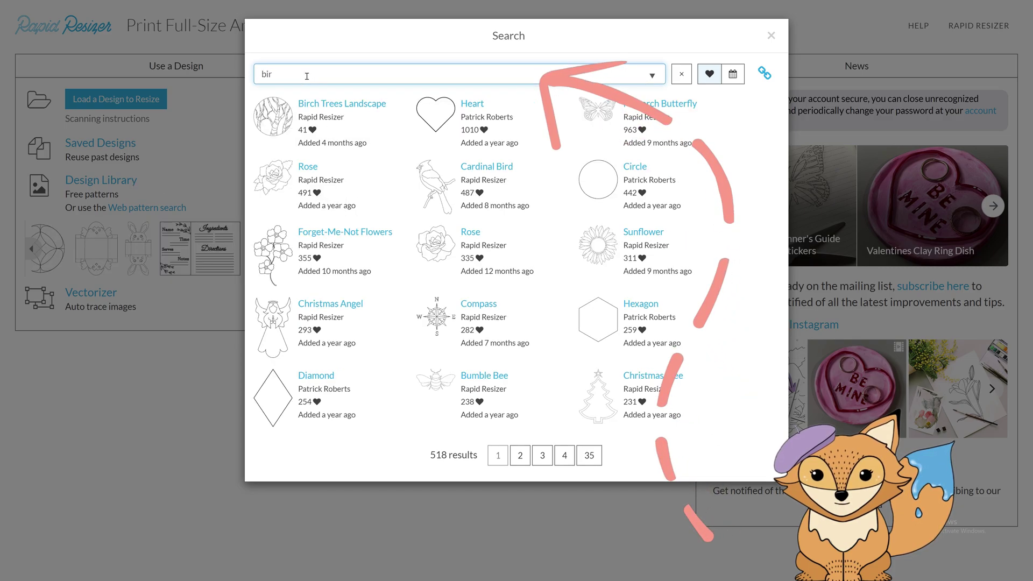
pyautogui.write('d')
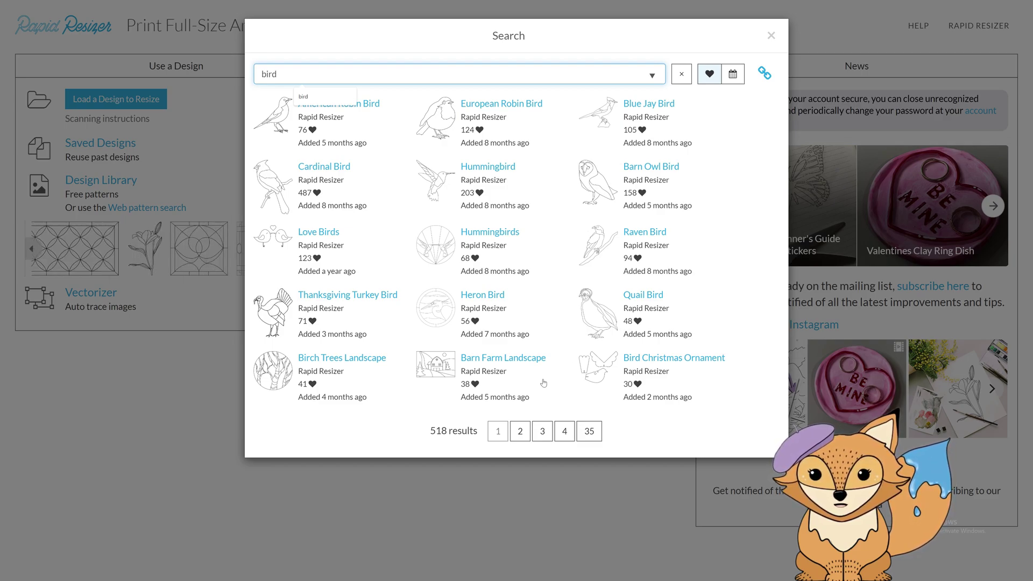
pyautogui.click(519, 432)
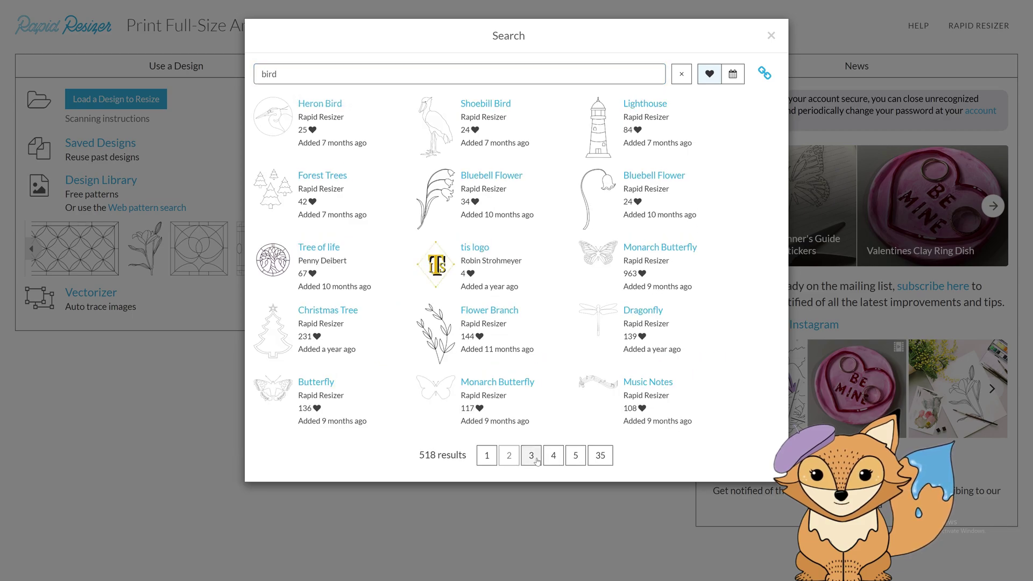
pyautogui.click(536, 460)
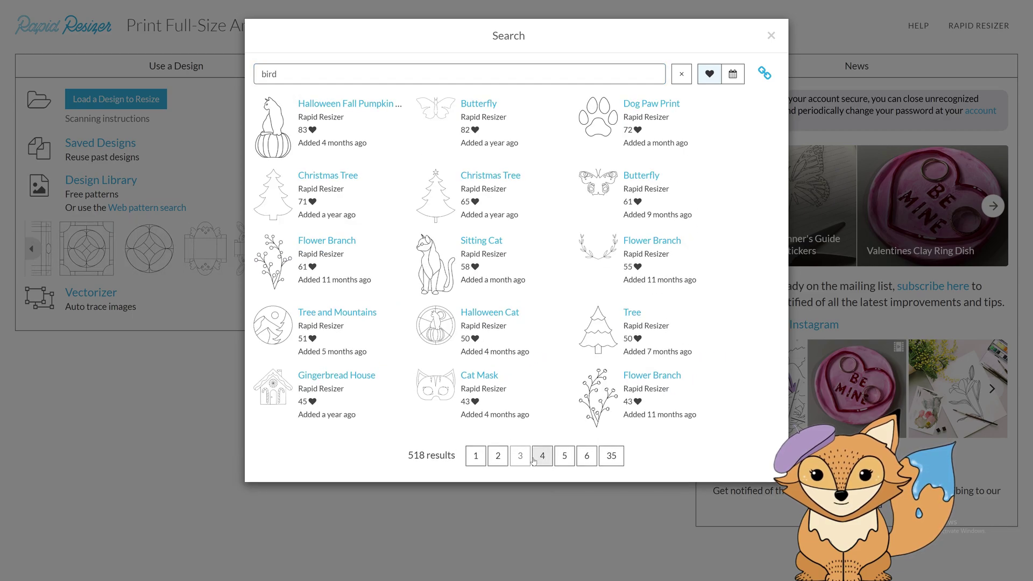
pyautogui.click(481, 459)
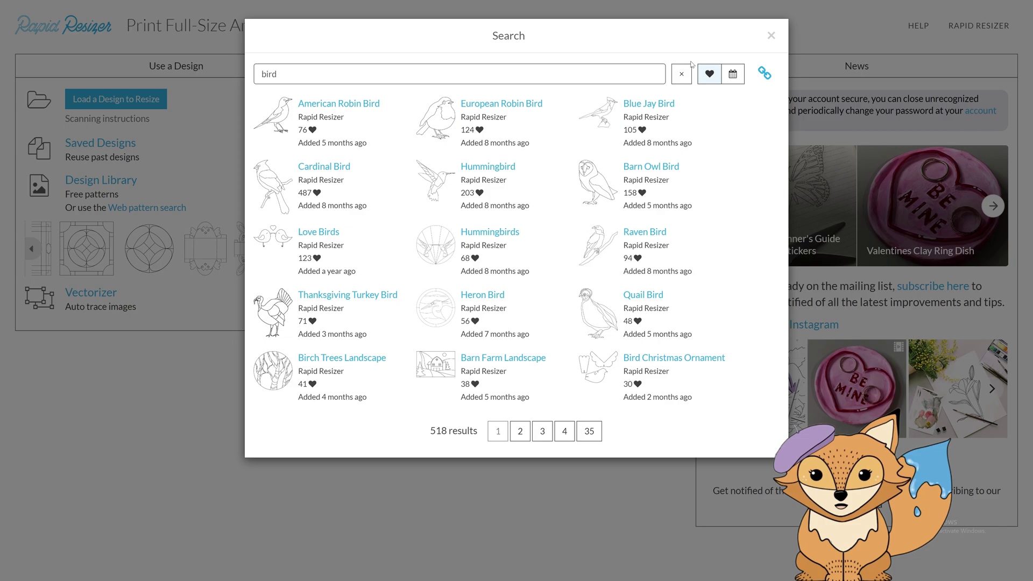
pyautogui.click(733, 74)
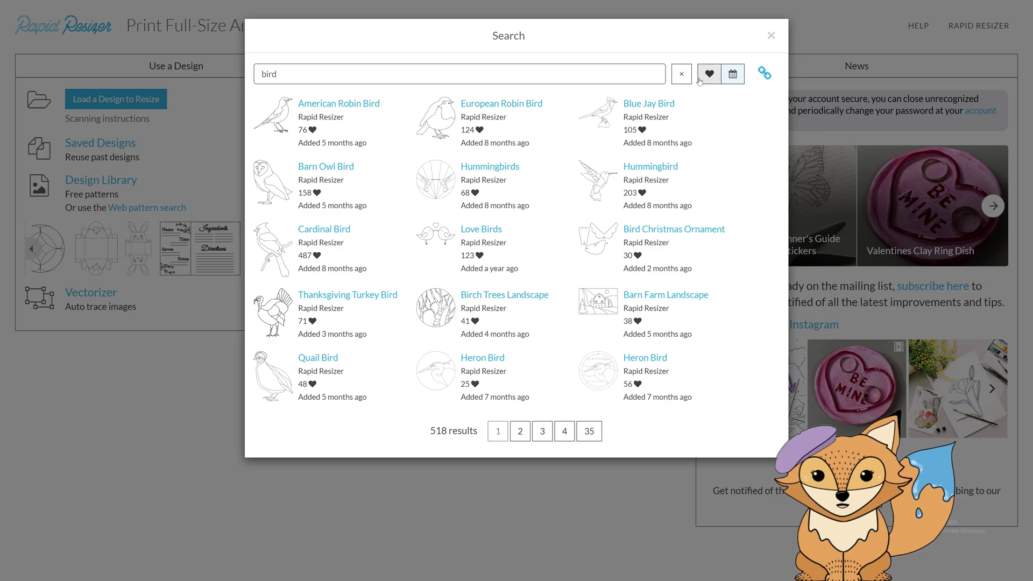
# Clear the 'bird' search, view newest designs on pages 2 and 3, then sort by likes.
pyautogui.click(710, 75)
pyautogui.click(683, 76)
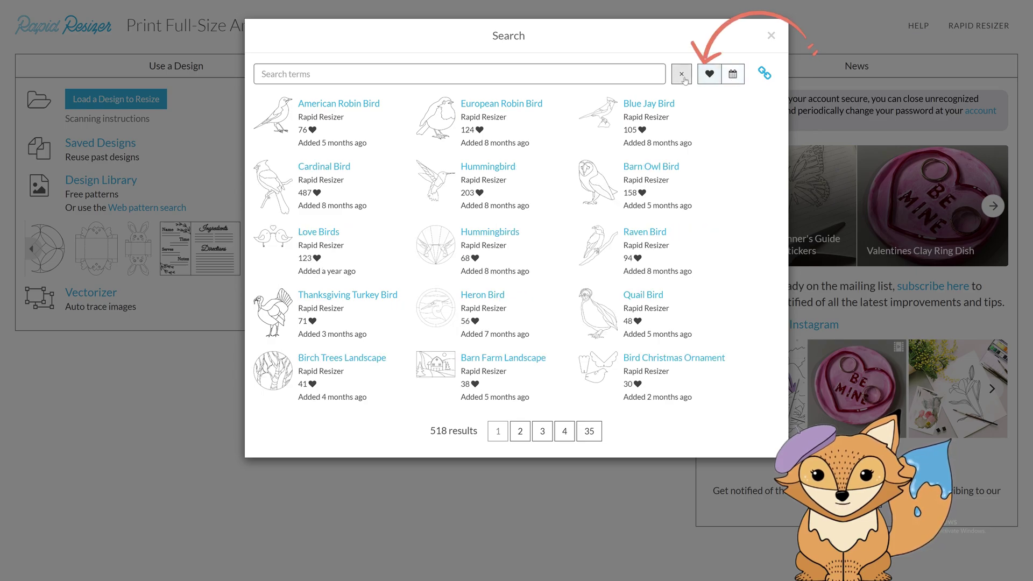
pyautogui.click(733, 75)
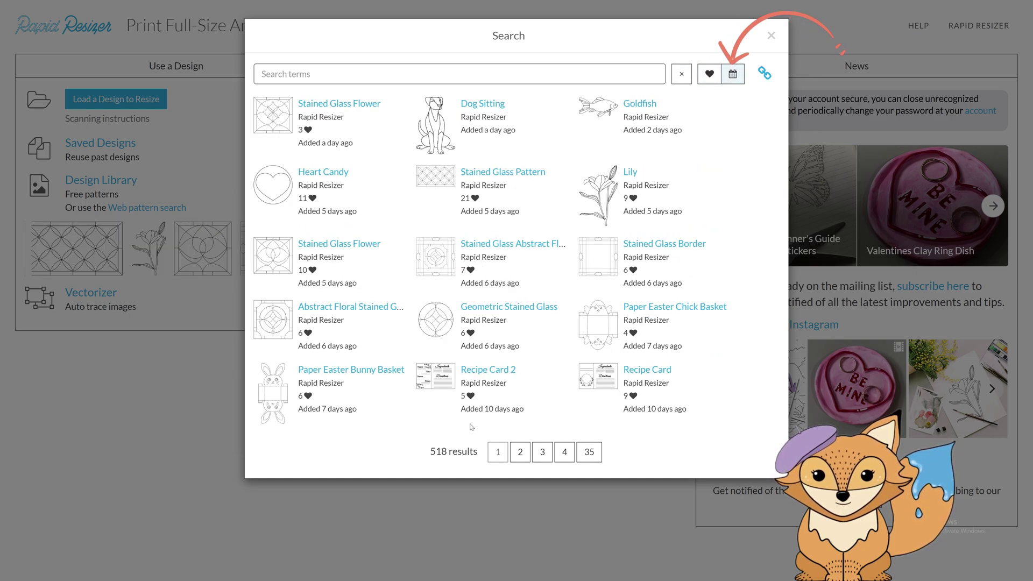
pyautogui.click(519, 457)
pyautogui.click(533, 456)
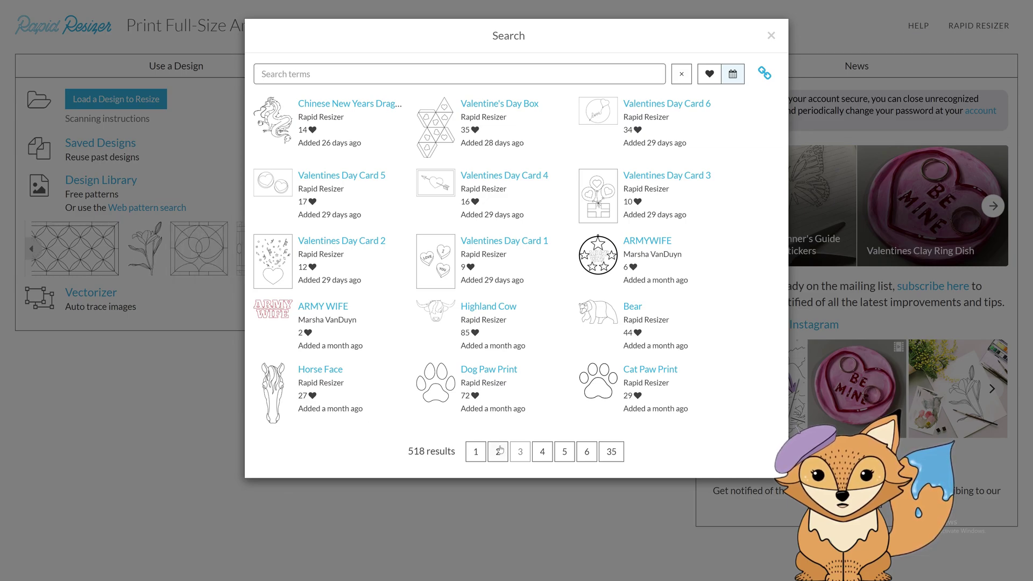
pyautogui.click(710, 75)
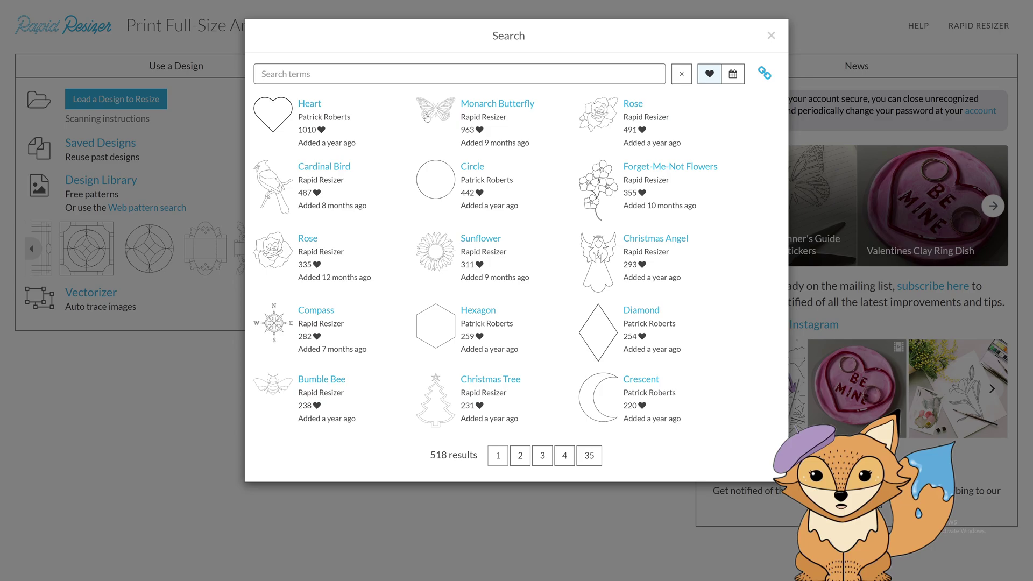
# Open Monarch Butterfly's details, try and dismiss its share panel, then load it into the resizer.
pyautogui.click(427, 118)
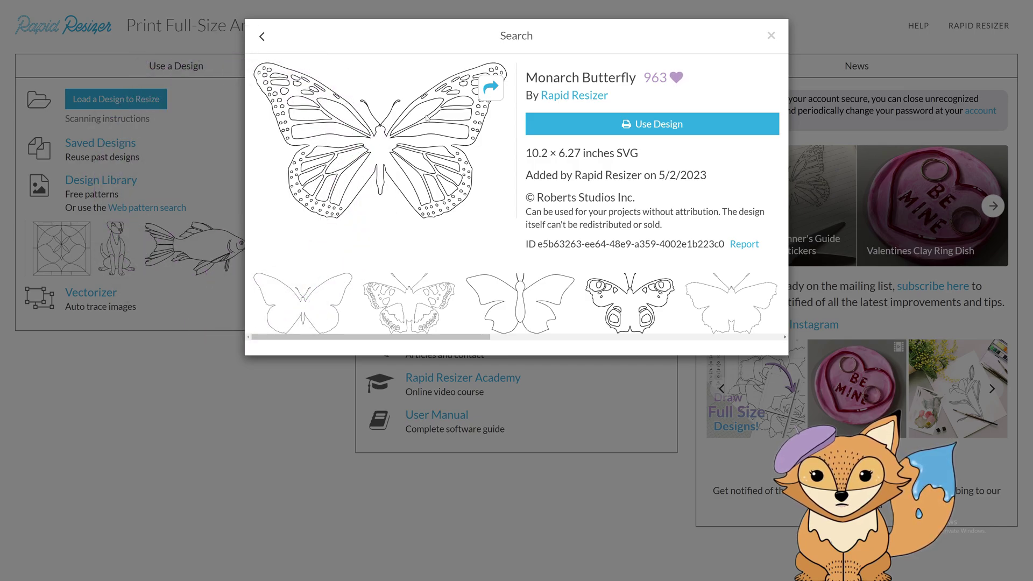
pyautogui.moveTo(470, 336); pyautogui.dragTo(408, 347)
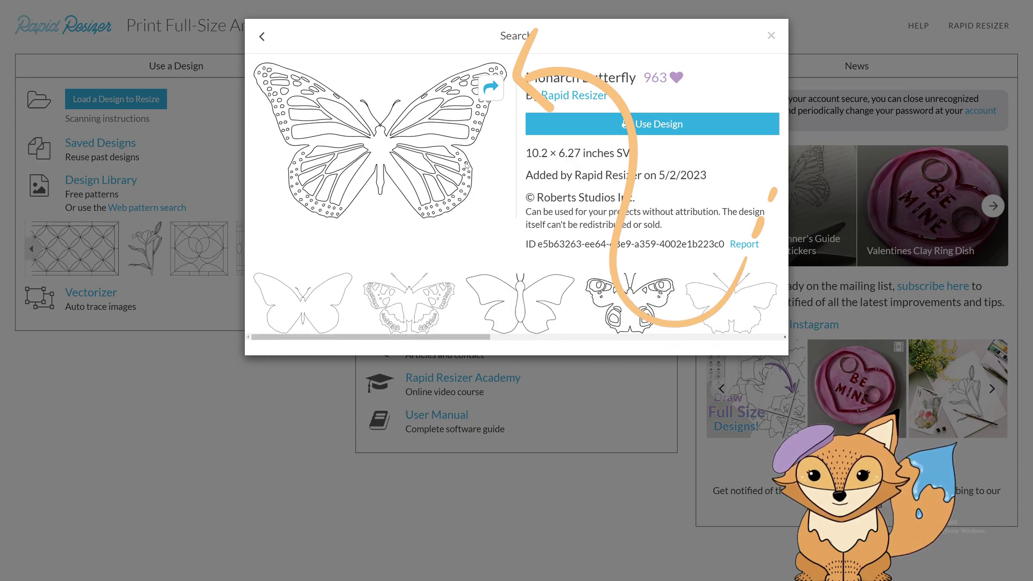
pyautogui.click(490, 89)
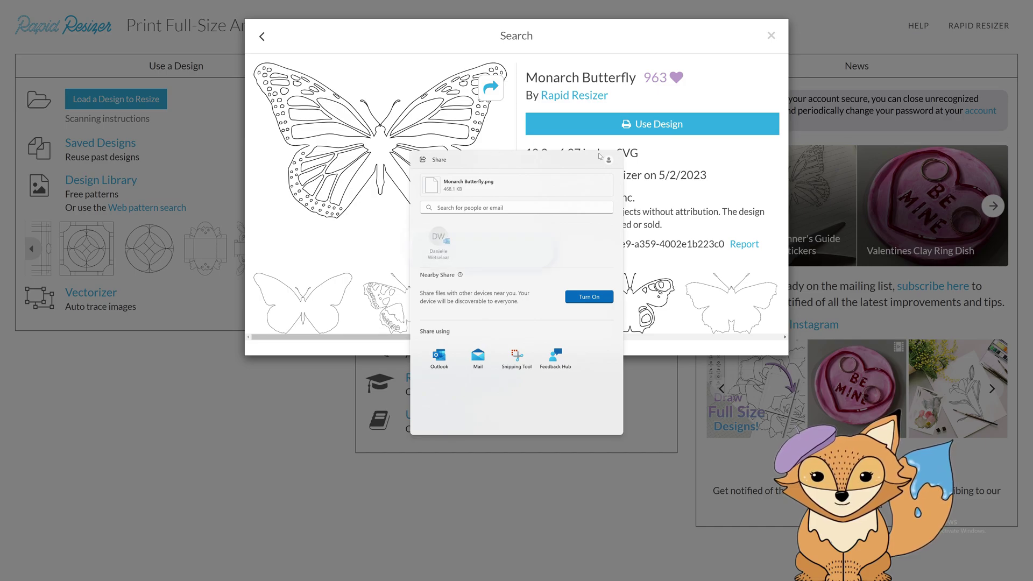
pyautogui.click(491, 121)
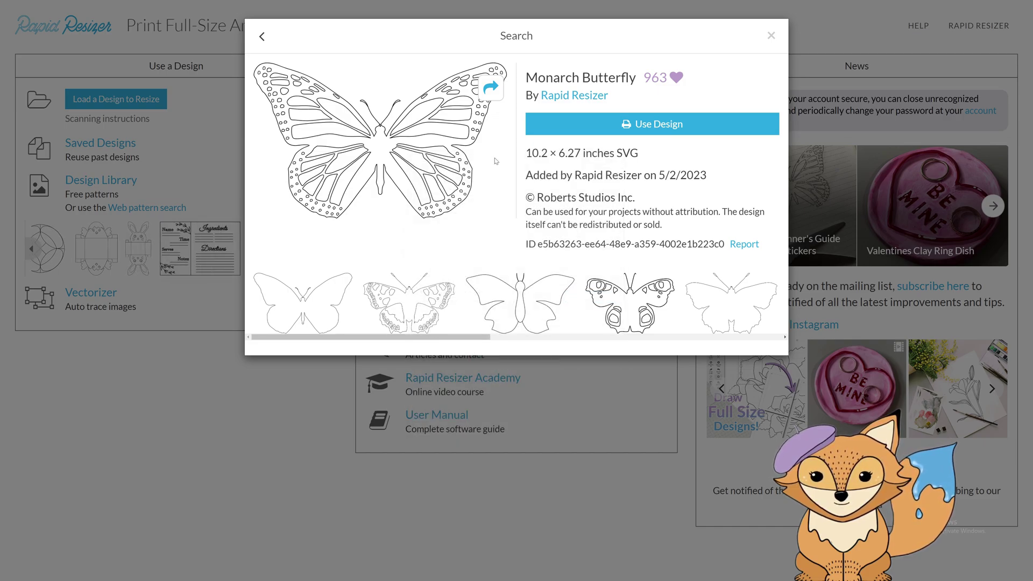
pyautogui.click(637, 132)
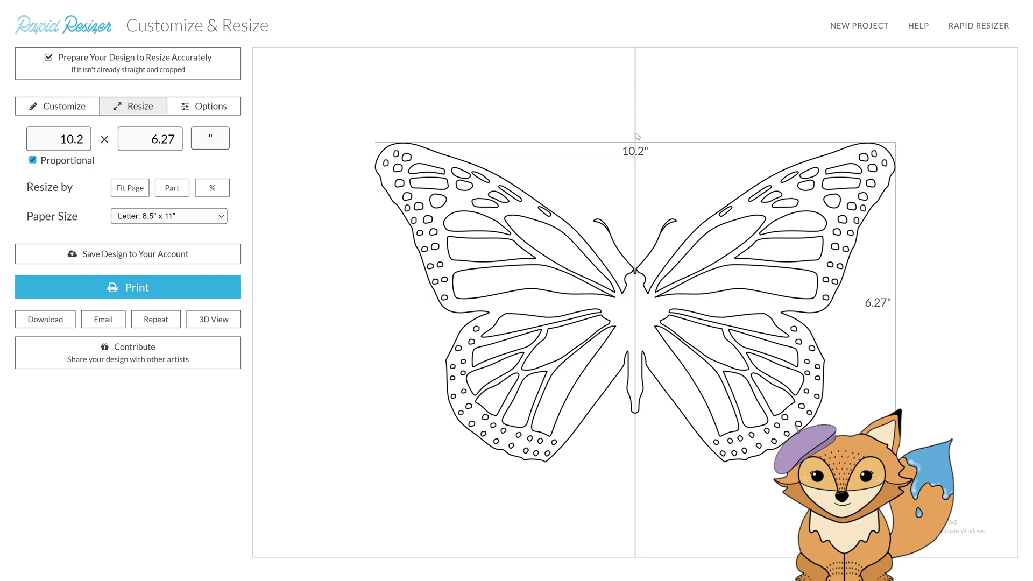
# Resize the Monarch Butterfly to 5 inches wide (5 × 3.07) and open it in the Designer.
pyautogui.moveTo(90, 140); pyautogui.dragTo(26, 141)
pyautogui.press('BackSpace')
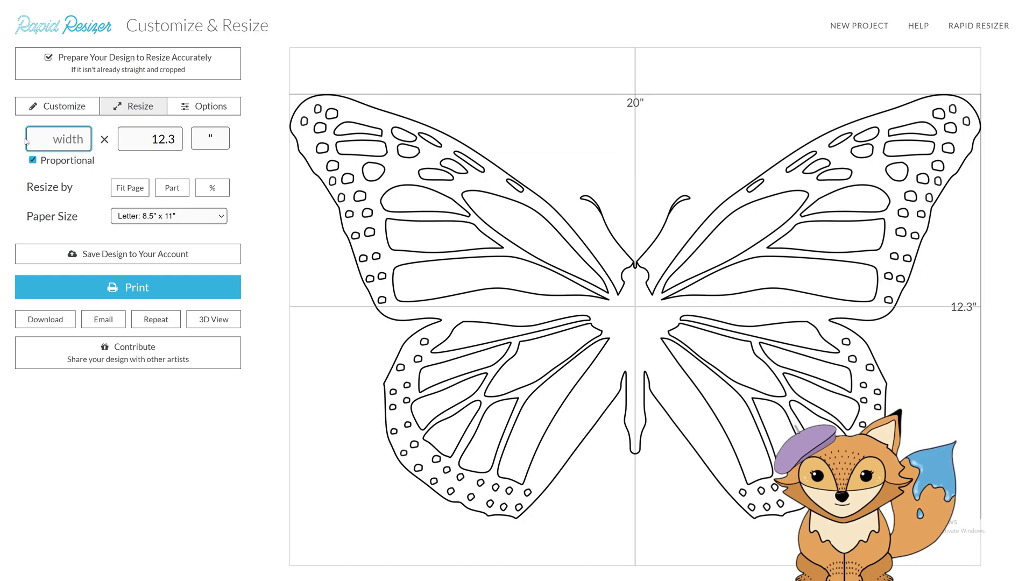
pyautogui.write('5')
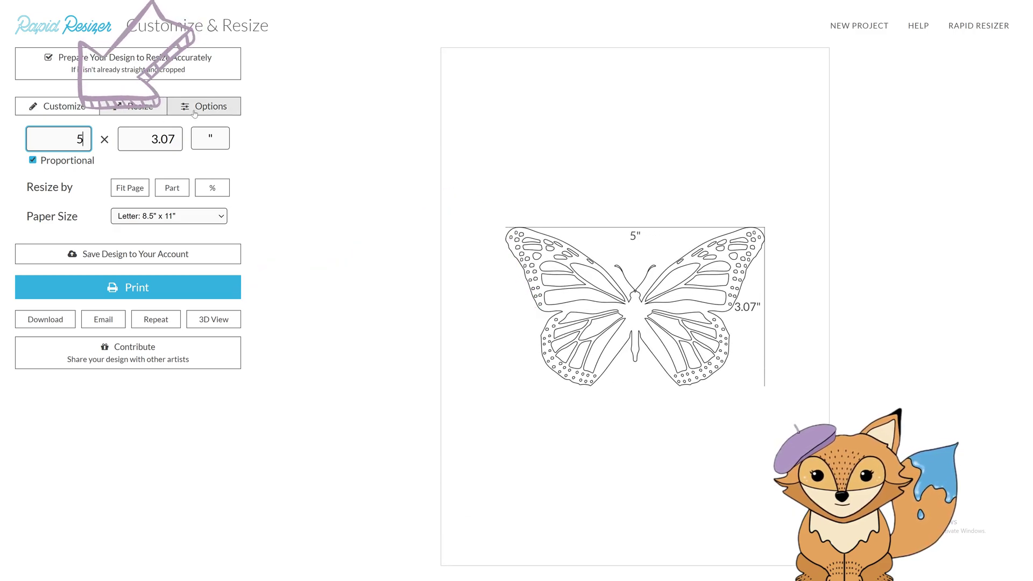
pyautogui.click(78, 105)
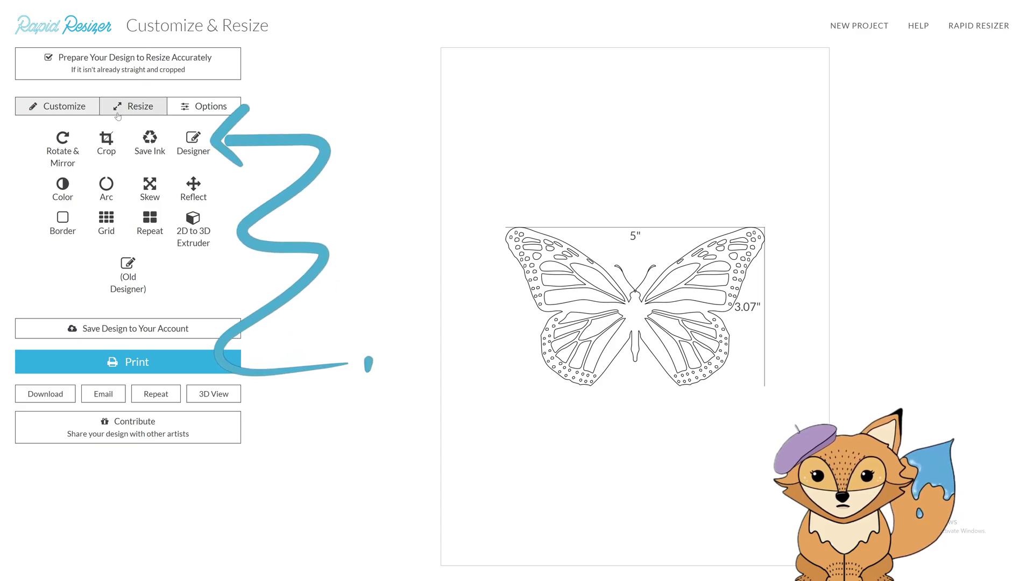
pyautogui.click(191, 154)
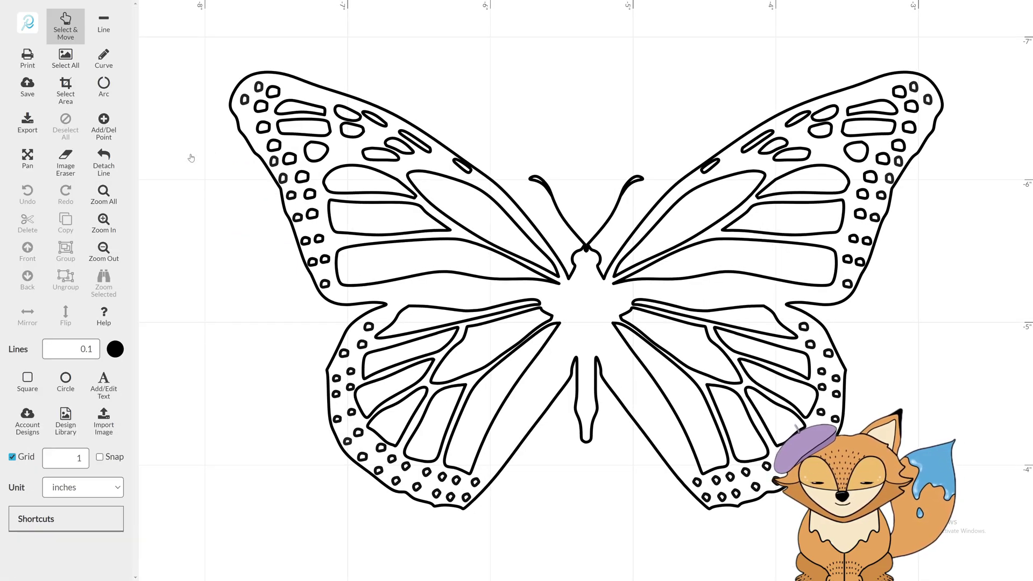
pyautogui.click(456, 163)
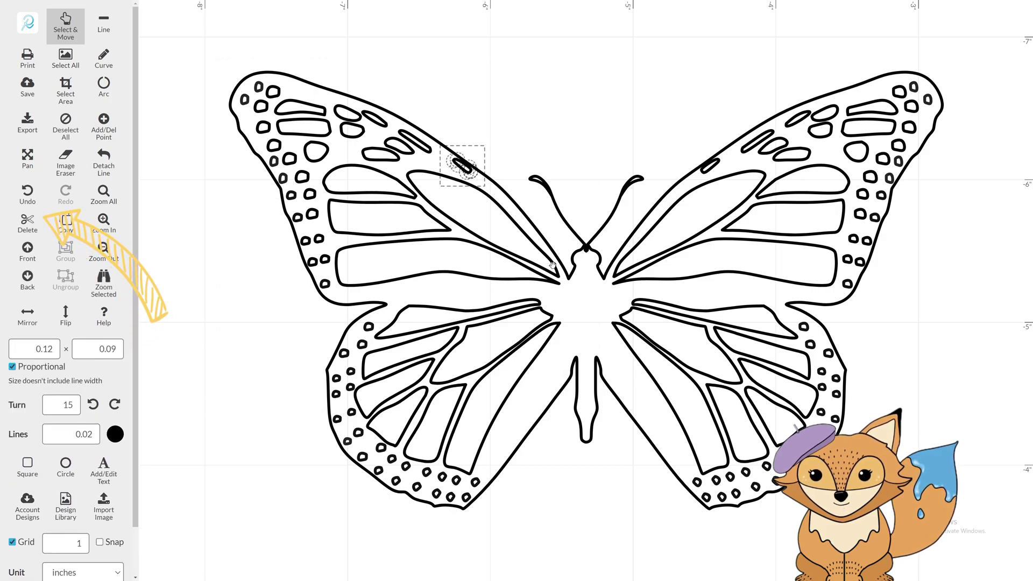
pyautogui.click(587, 291)
pyautogui.click(662, 258)
pyautogui.click(662, 260)
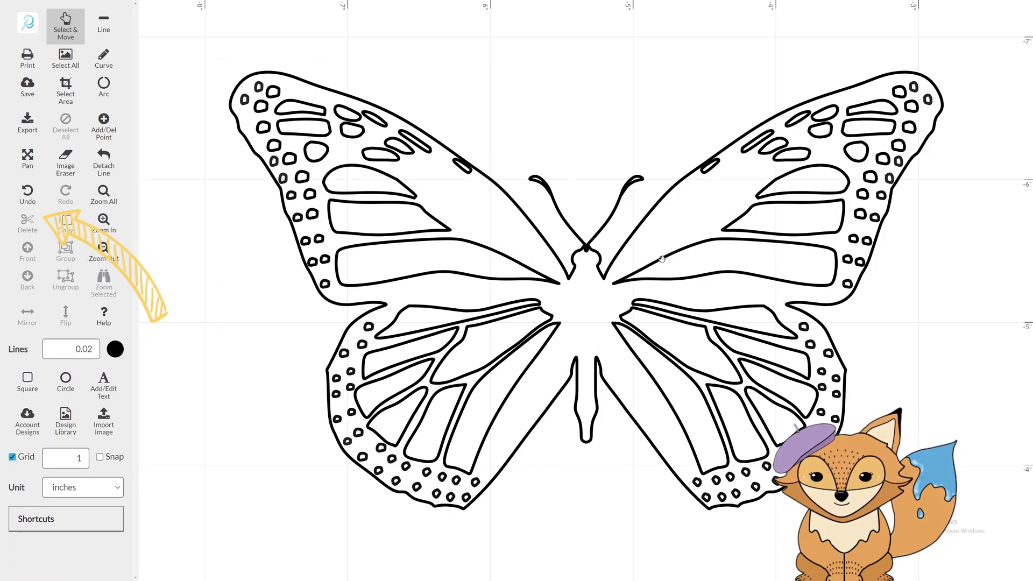
pyautogui.click(662, 260)
pyautogui.press('Delete')
pyautogui.click(560, 281)
pyautogui.press('Delete')
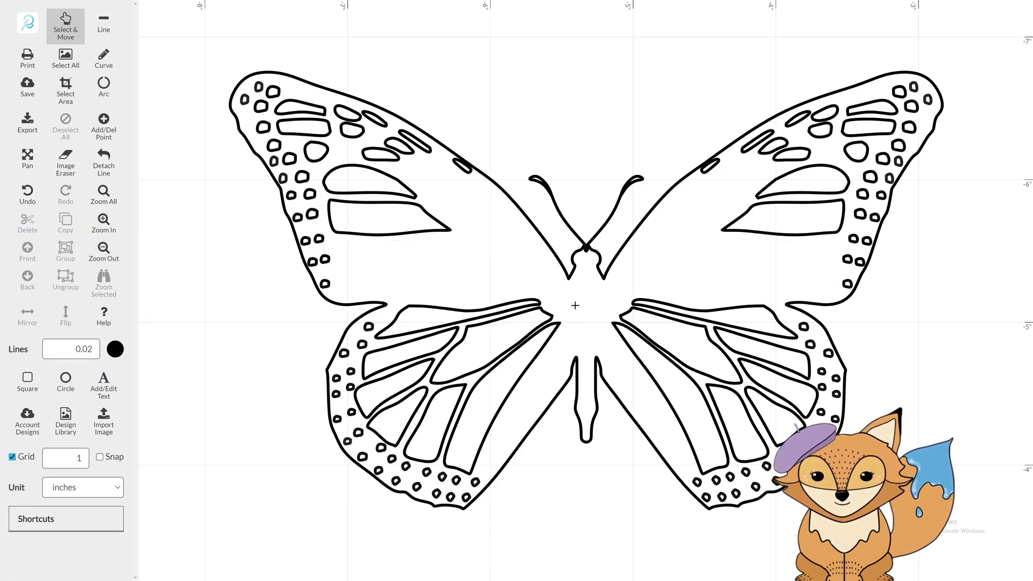
pyautogui.click(27, 192)
pyautogui.click(29, 193)
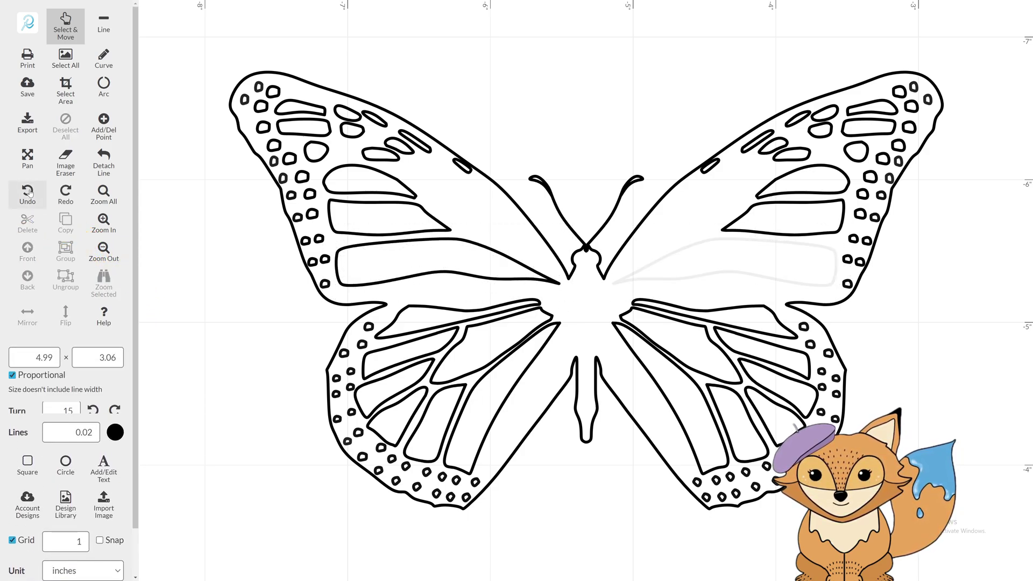
pyautogui.click(28, 192)
pyautogui.click(28, 192)
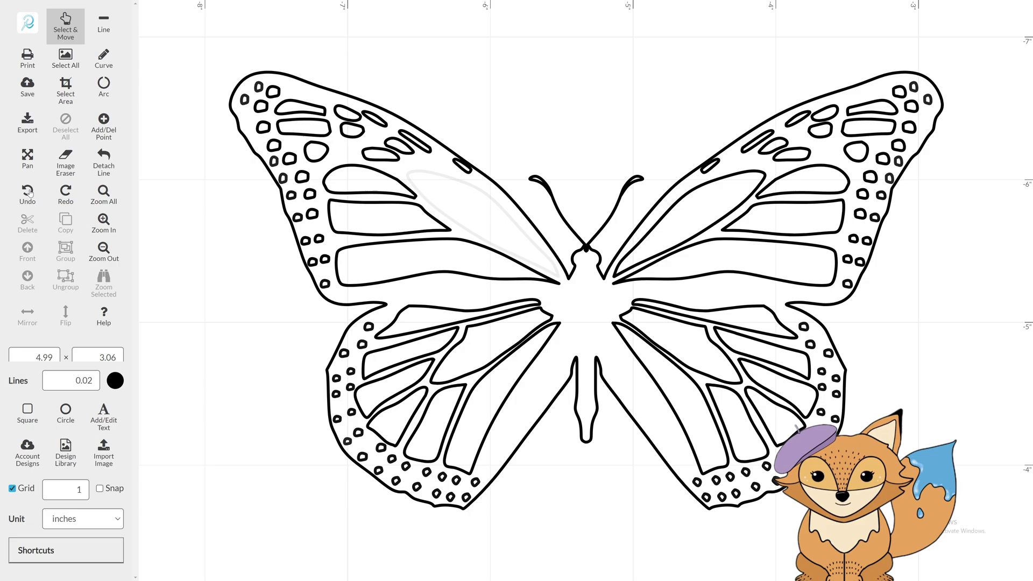
pyautogui.click(28, 193)
pyautogui.click(29, 193)
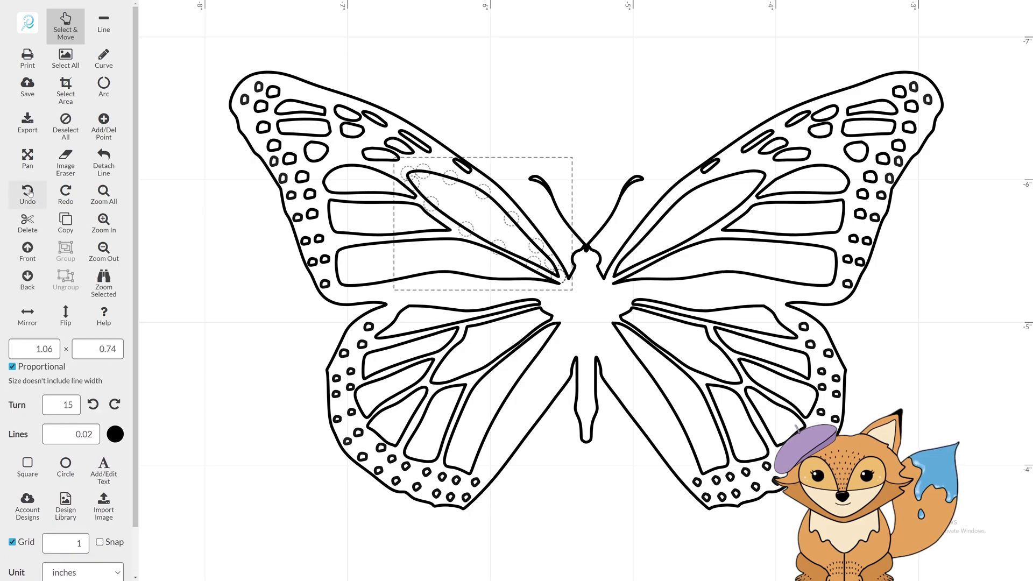
pyautogui.click(214, 240)
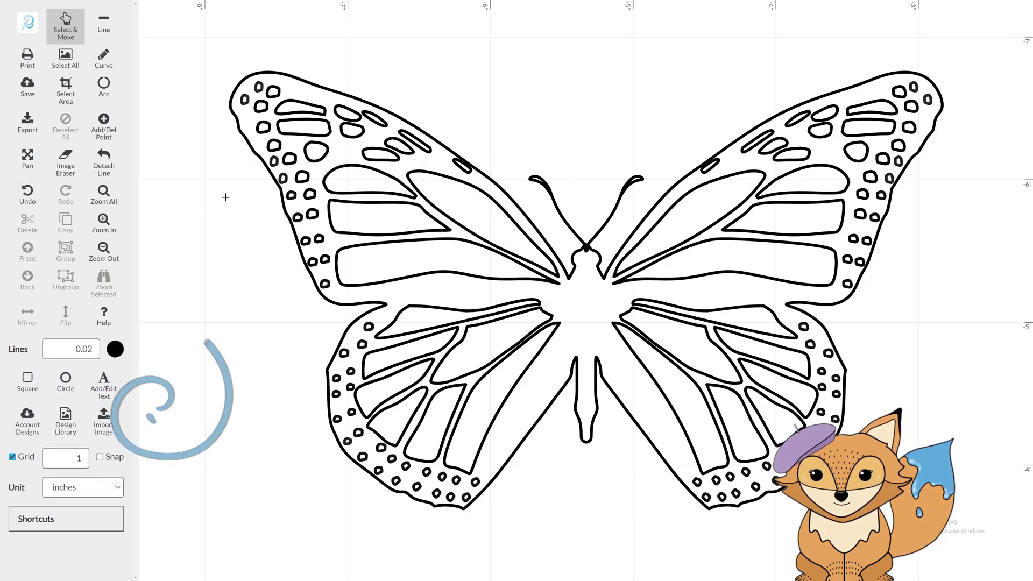
# Add the library Butterfly design, shrink it to about 3 × 2 inches, tilt it, and place it left of the monarch.
pyautogui.scroll(-2, 226, 197)
pyautogui.scroll(-2, 225, 197)
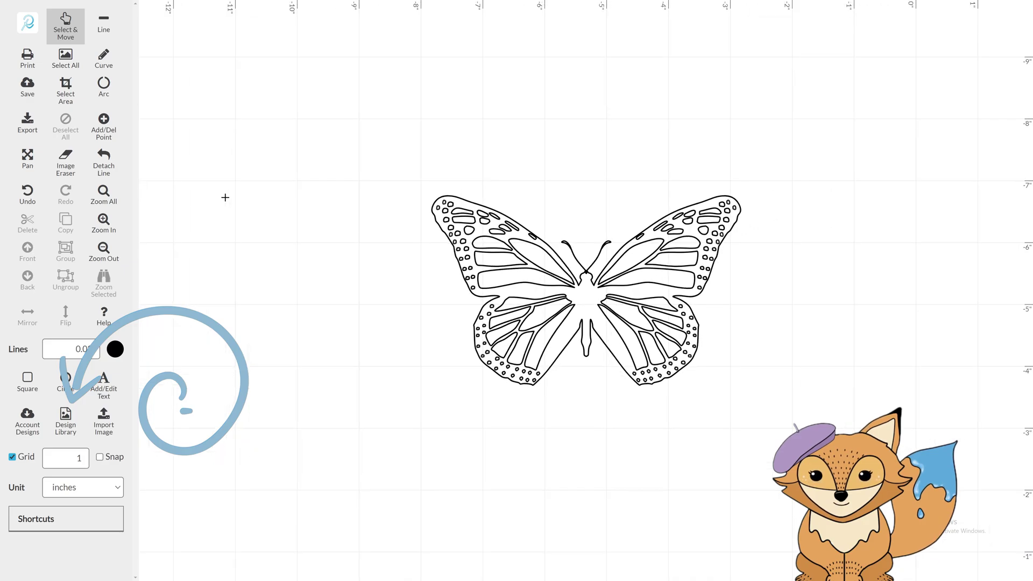
pyautogui.click(66, 420)
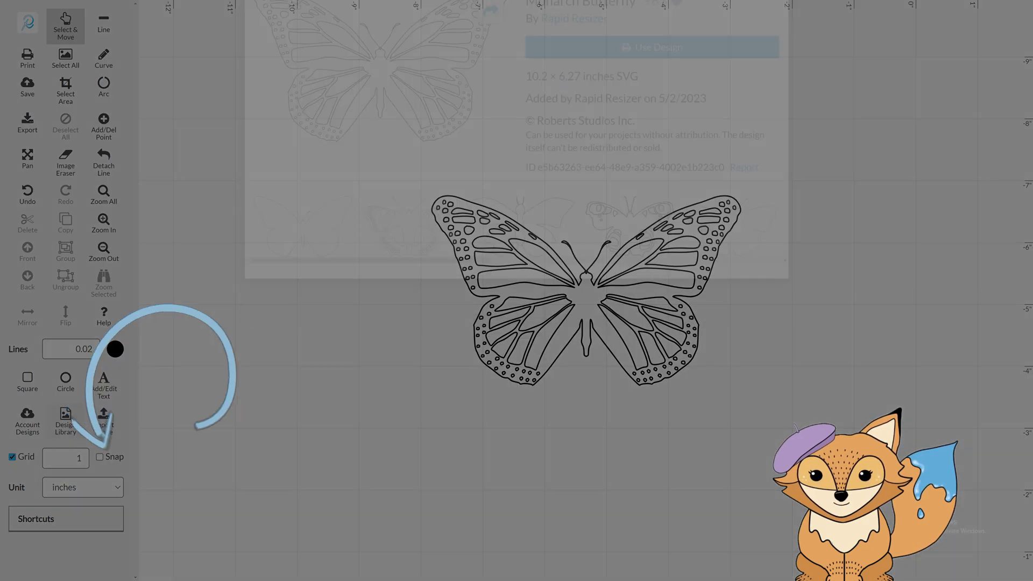
pyautogui.click(435, 313)
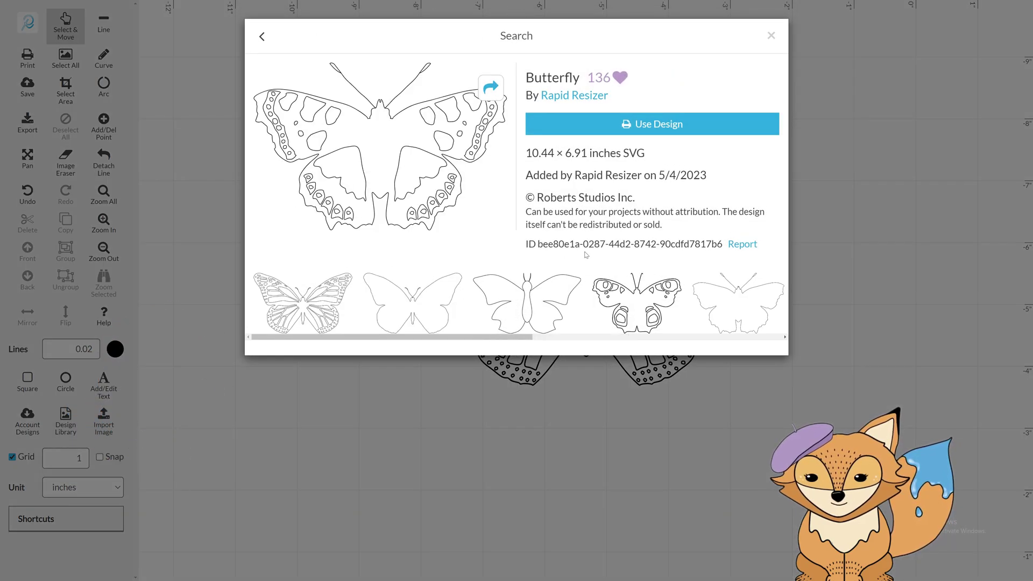
pyautogui.click(652, 124)
pyautogui.moveTo(921, 65); pyautogui.dragTo(468, 112)
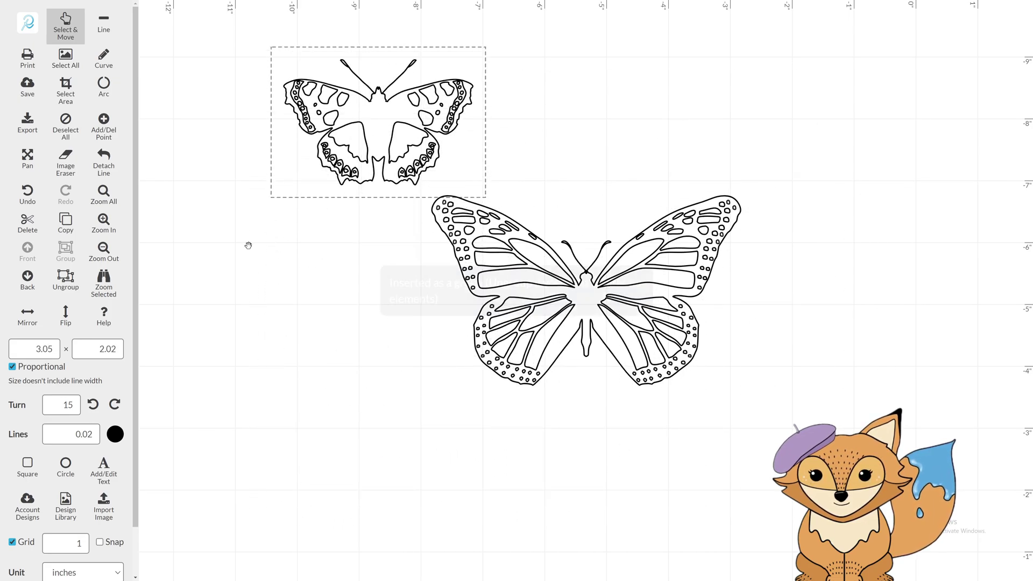
pyautogui.click(94, 406)
pyautogui.click(93, 405)
pyautogui.click(94, 406)
pyautogui.moveTo(392, 93); pyautogui.dragTo(363, 263)
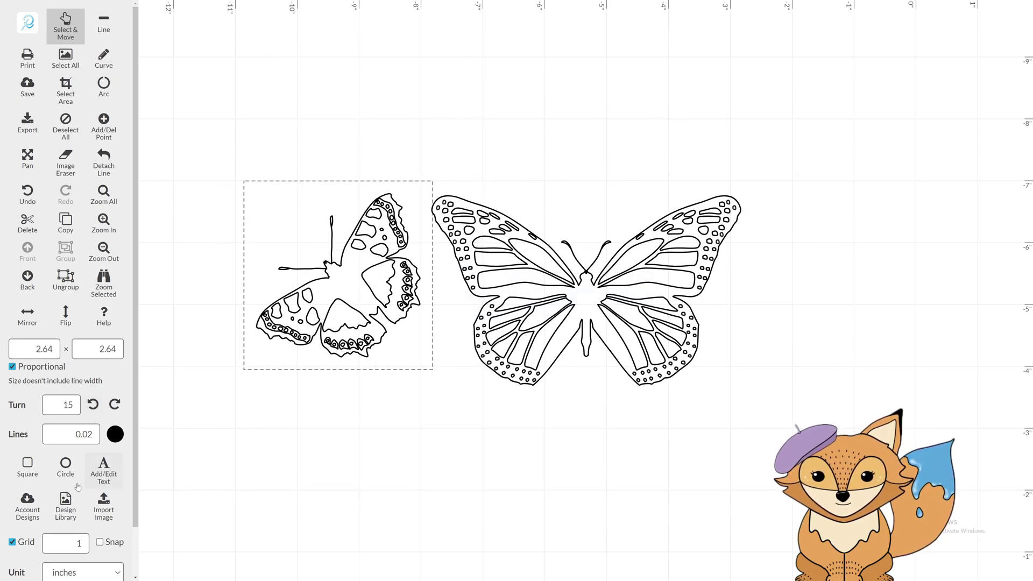
# Add another butterfly above the right wing, shrunk to about 1.8 × 1.2 inches and tilted clockwise.
pyautogui.click(66, 506)
pyautogui.click(667, 315)
pyautogui.click(674, 125)
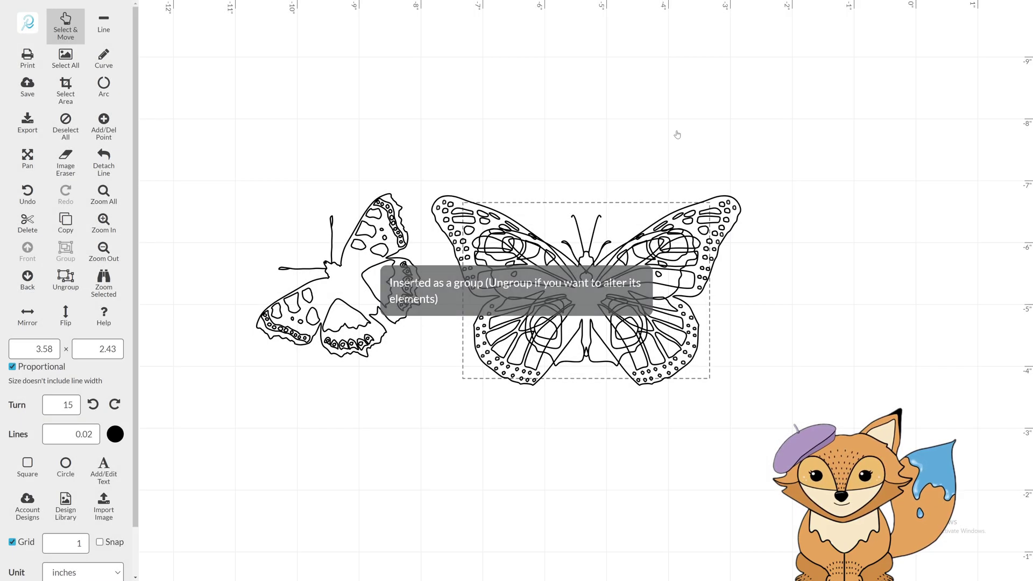
pyautogui.moveTo(579, 248); pyautogui.dragTo(665, 88)
pyautogui.moveTo(792, 46); pyautogui.dragTo(650, 101)
pyautogui.doubleClick(114, 403)
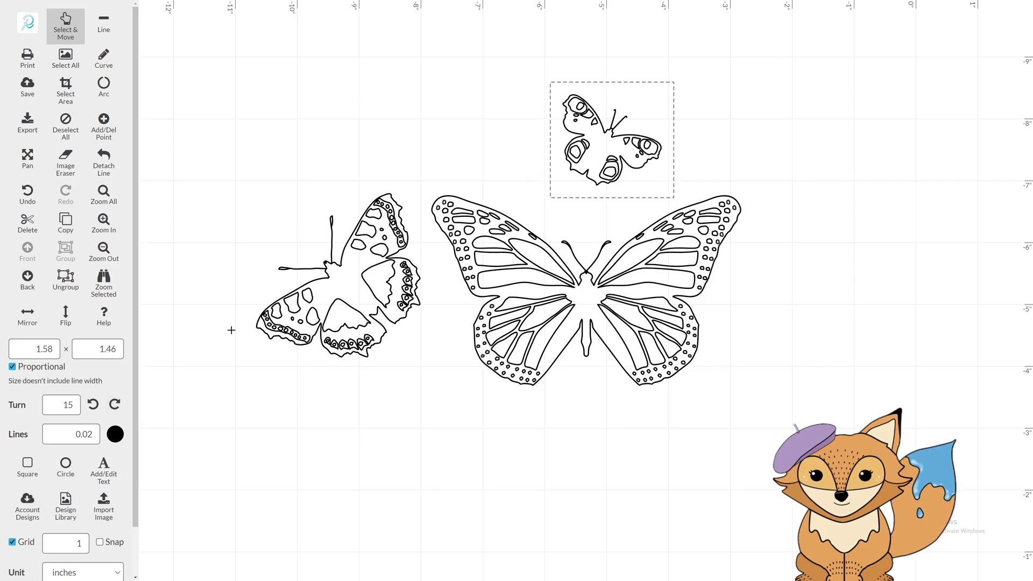